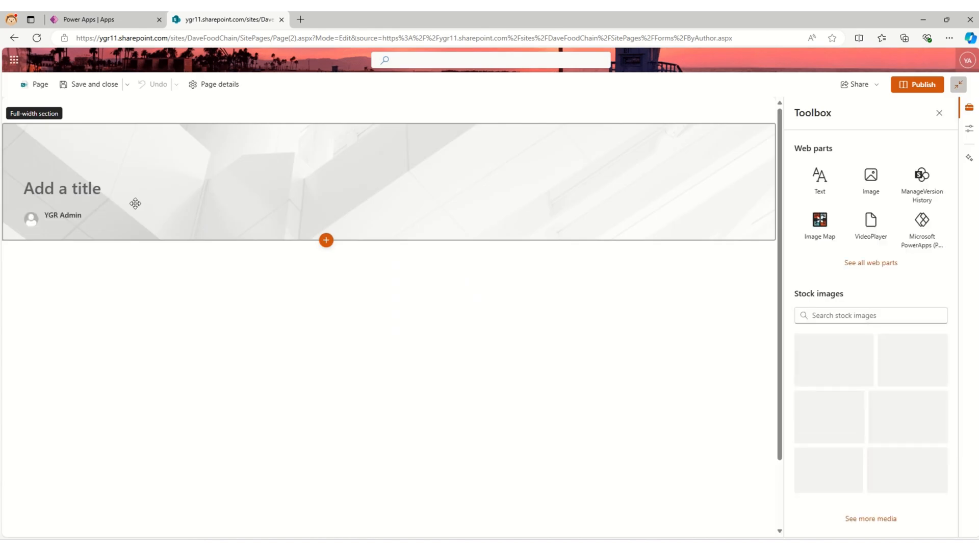
# Step: Show the design ideas for the page banner and enter "Design Ideas" as the page title
pyautogui.click(105, 189)
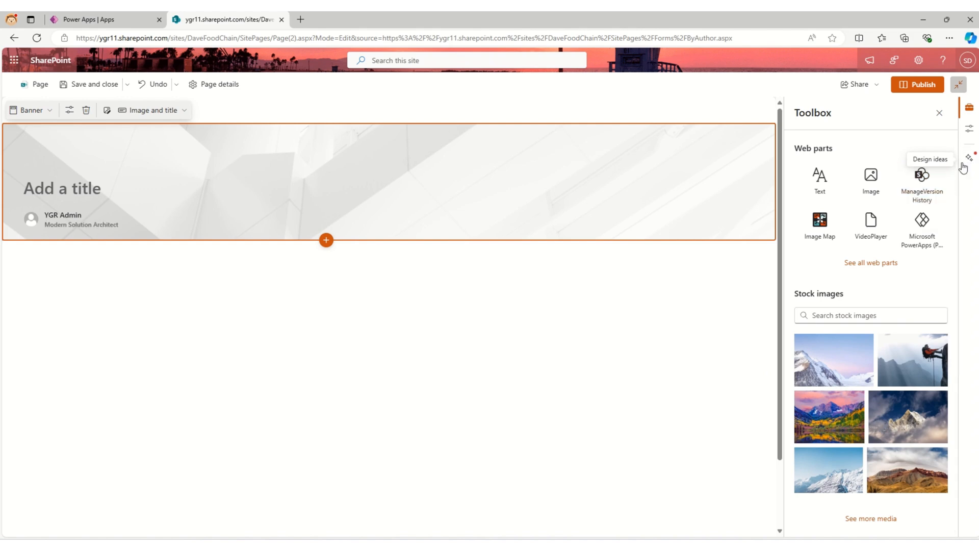
pyautogui.click(968, 160)
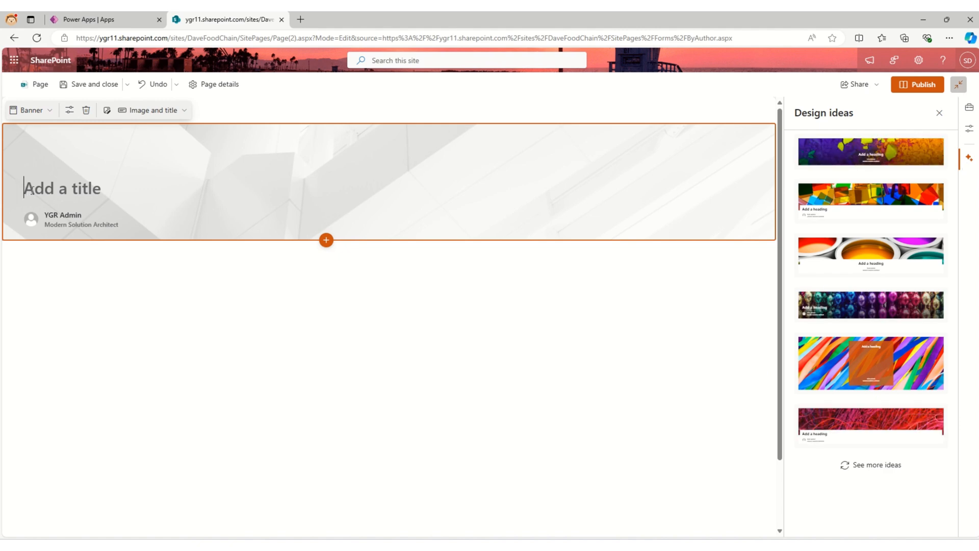
pyautogui.write('Design')
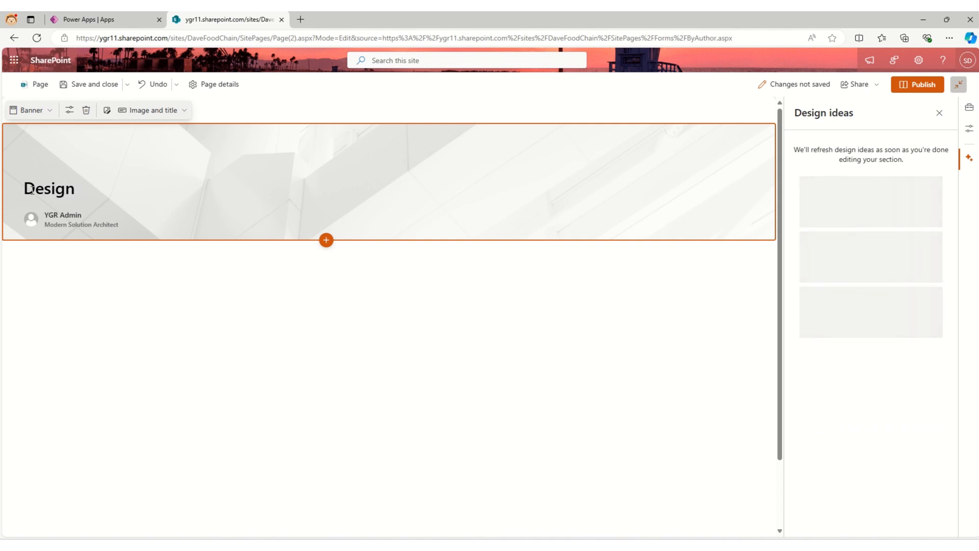
pyautogui.write('erIdeas')
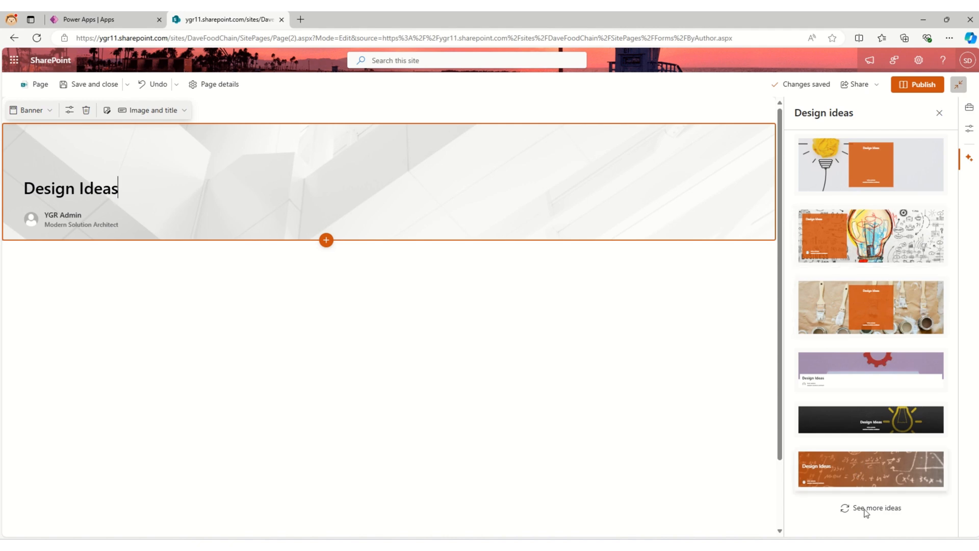
# Step: Load more banner design ideas and try the image design with the yellow light bulb and gears
pyautogui.click(872, 508)
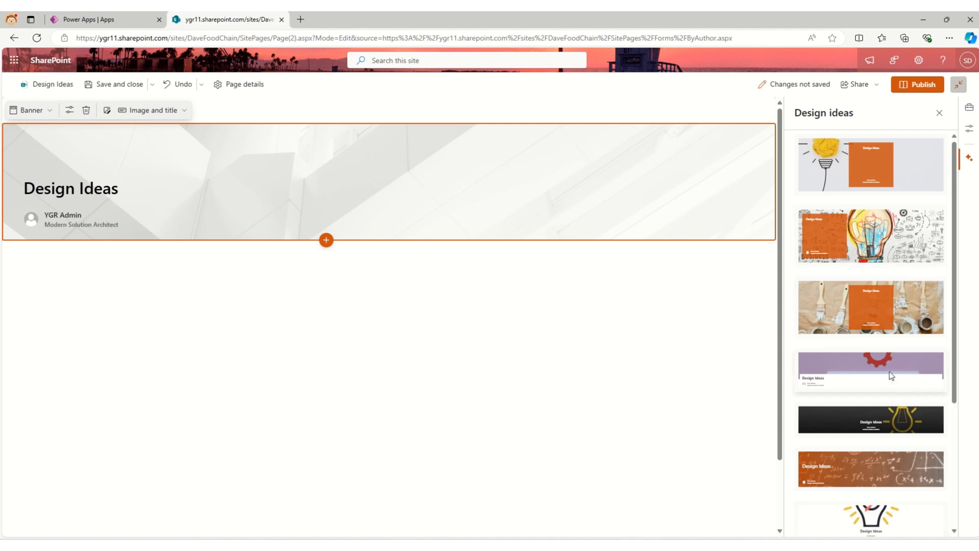
pyautogui.scroll(-2, 892, 357)
pyautogui.scroll(-2, 894, 361)
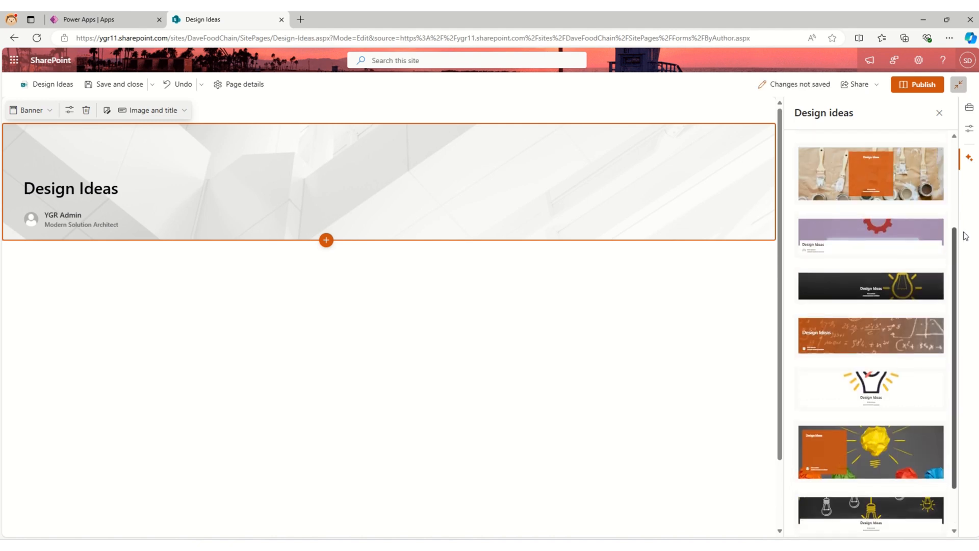
pyautogui.click(874, 504)
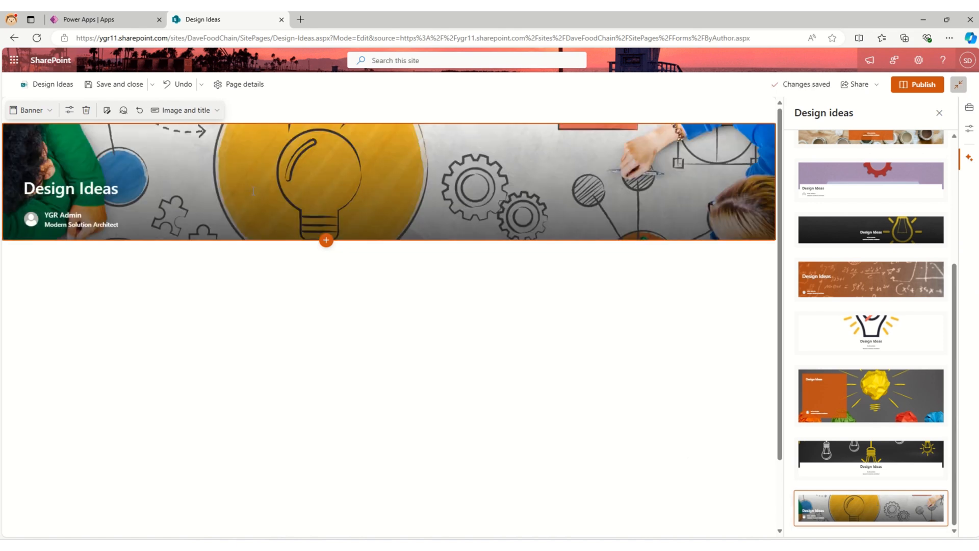
# Step: Remove the author from the banner and apply the design with the colorful sketched light bulb and orange title block
pyautogui.click(133, 218)
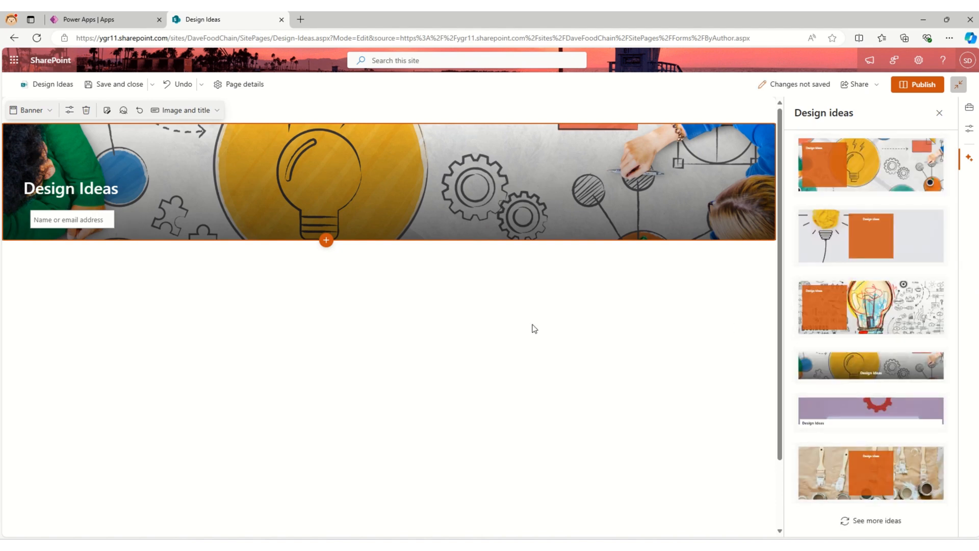
pyautogui.click(917, 310)
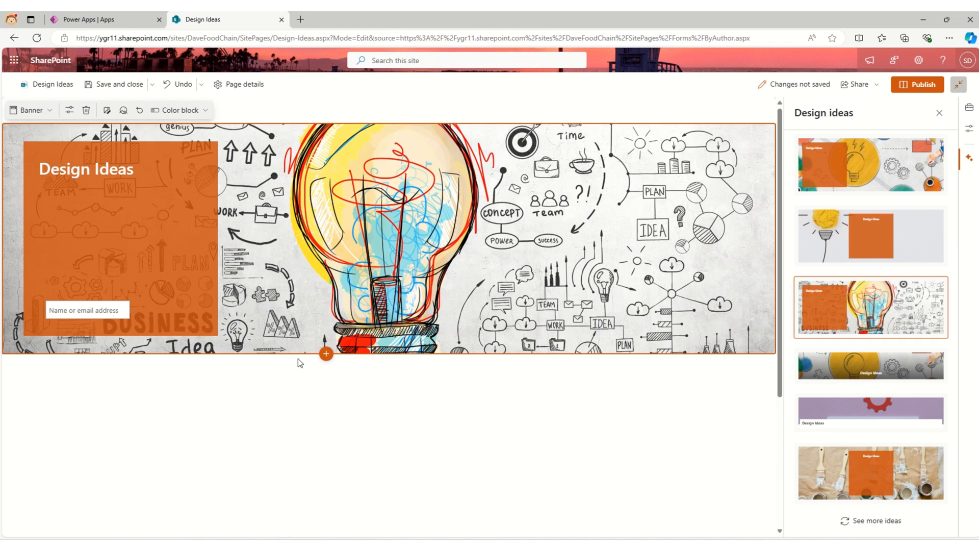
# Step: Add a two-column section below the banner and insert a Text web part in its first column
pyautogui.click(328, 354)
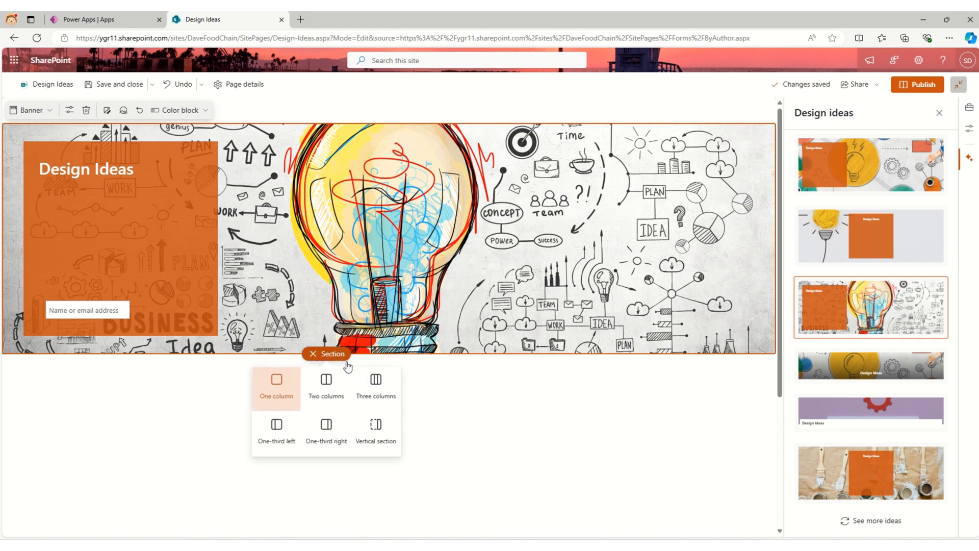
pyautogui.click(326, 387)
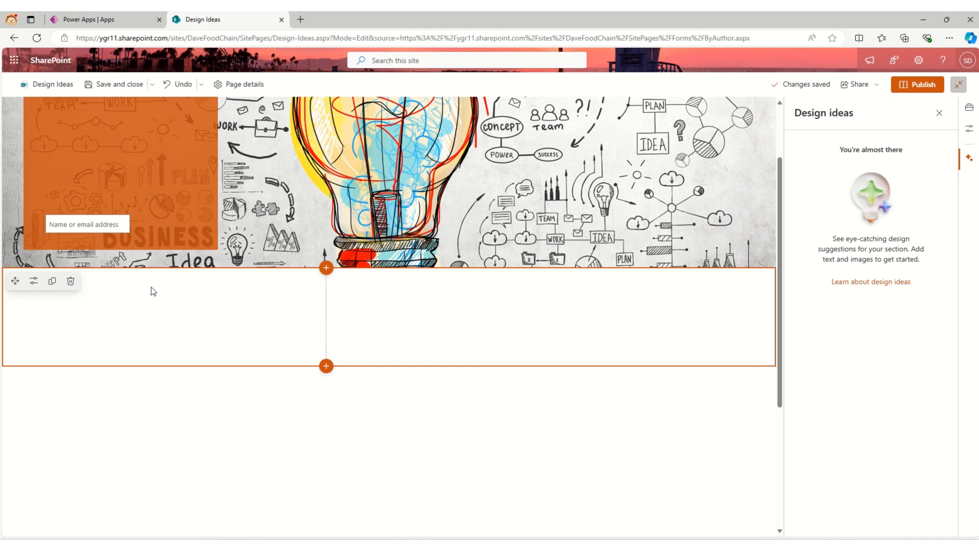
pyautogui.click(169, 284)
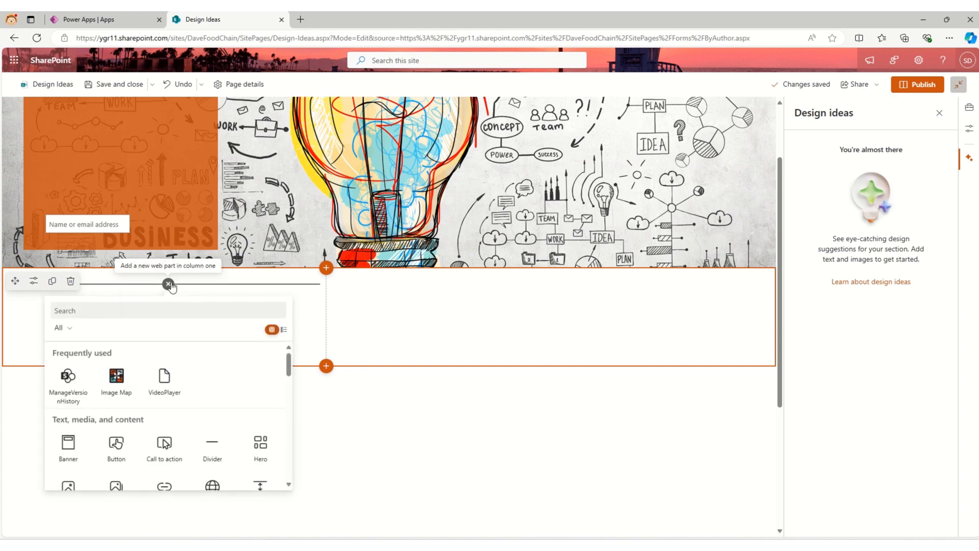
pyautogui.write('Text')
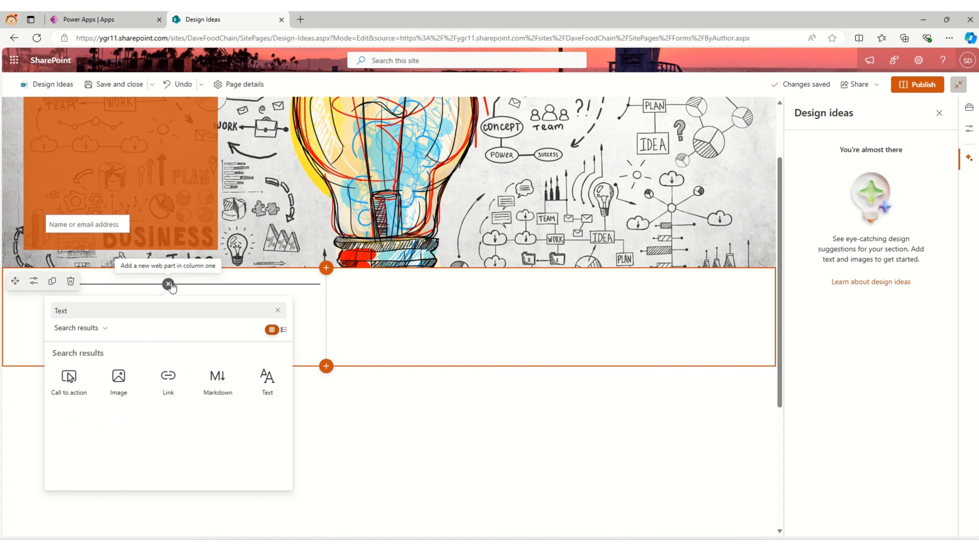
pyautogui.click(266, 386)
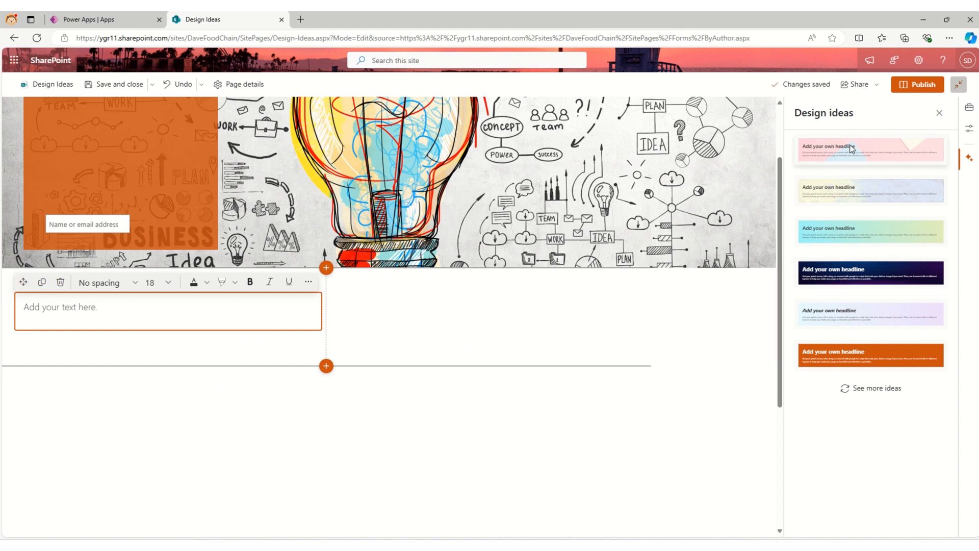
# Step: Try several design ideas for the text section and apply the light blue-to-lavender gradient with the bold italic headline
pyautogui.click(851, 189)
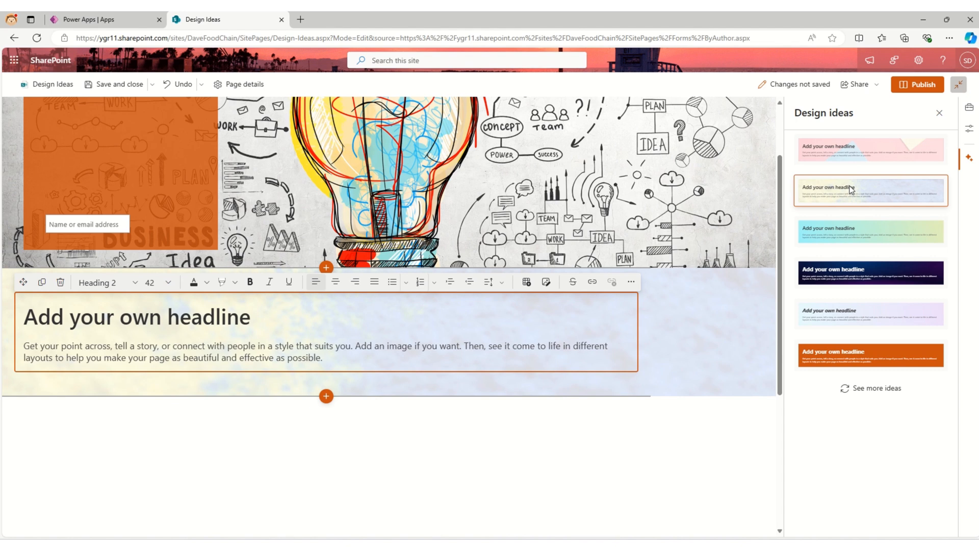
pyautogui.click(866, 237)
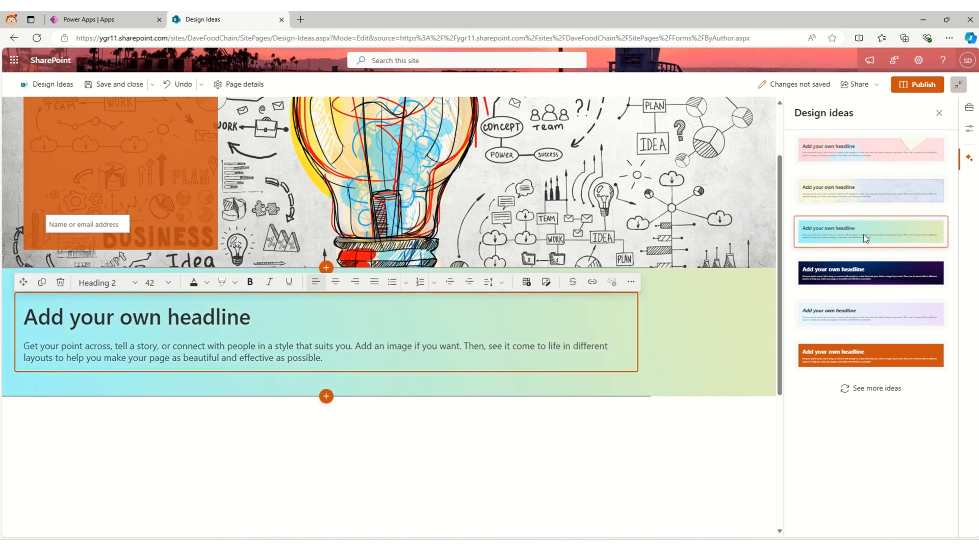
pyautogui.click(883, 315)
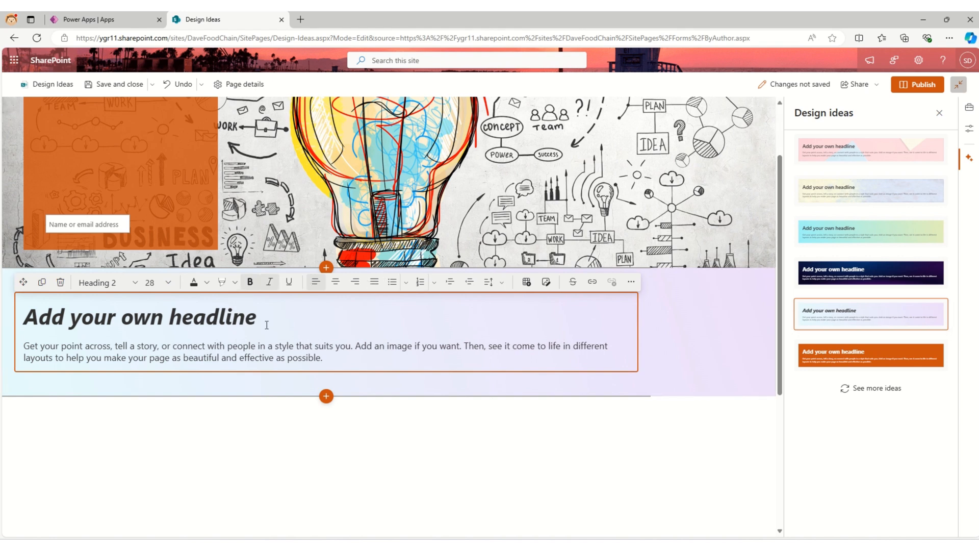
pyautogui.click(874, 391)
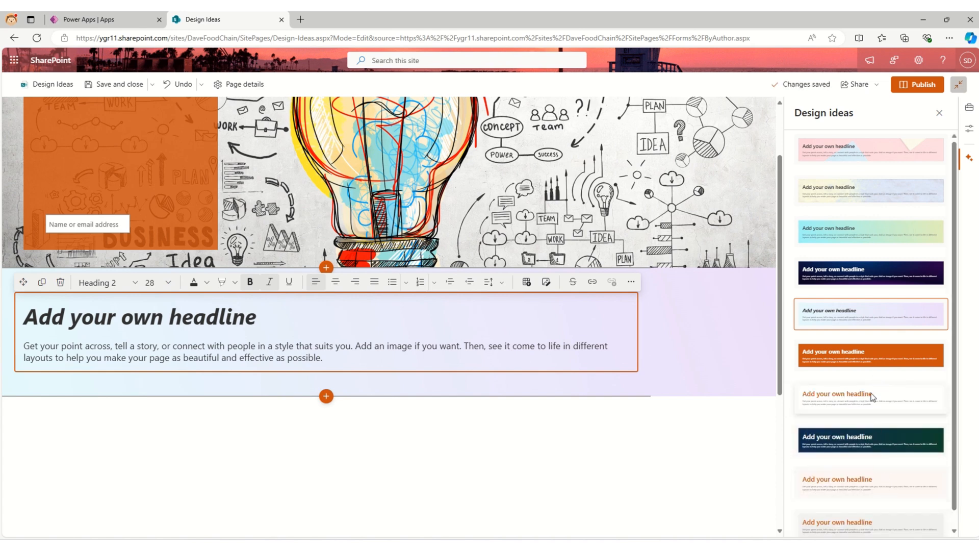
pyautogui.click(860, 365)
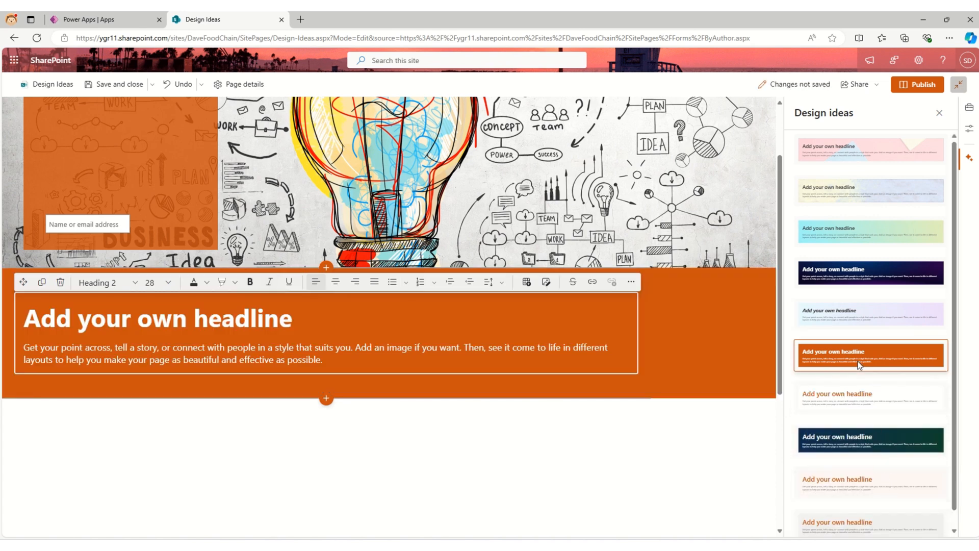
pyautogui.click(872, 315)
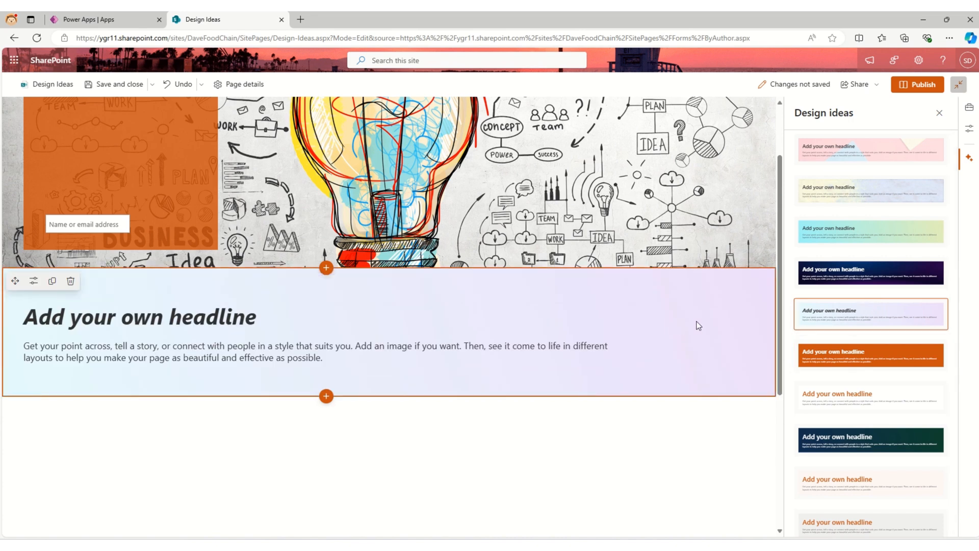
# Step: Change the text section's layout to two columns and apply the design idea with the square pink and lavender picture beside the headline
pyautogui.click(123, 329)
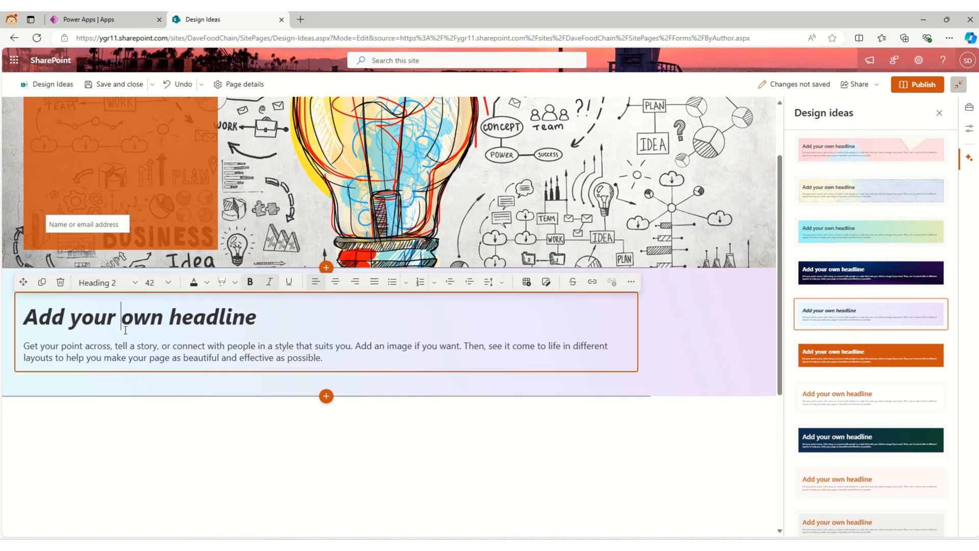
pyautogui.click(652, 335)
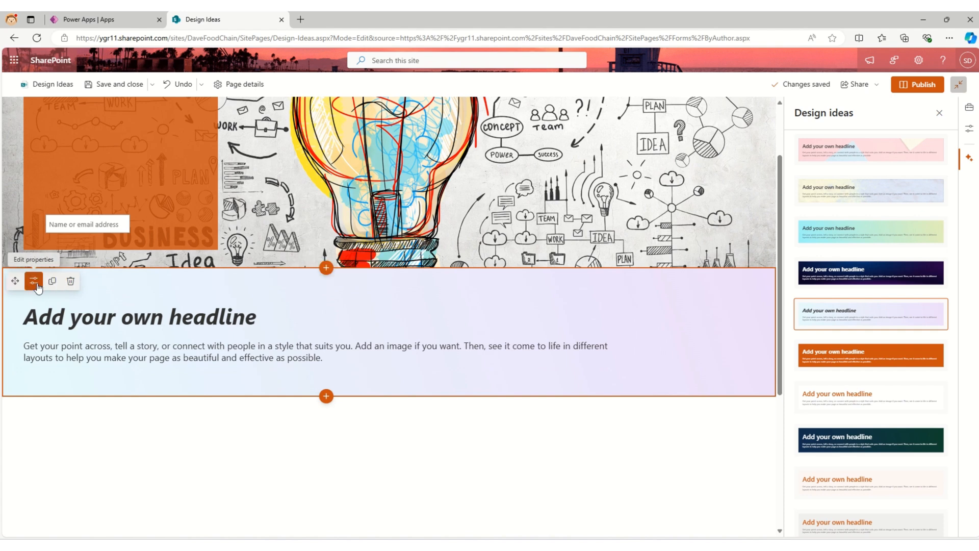
pyautogui.click(34, 281)
pyautogui.click(879, 178)
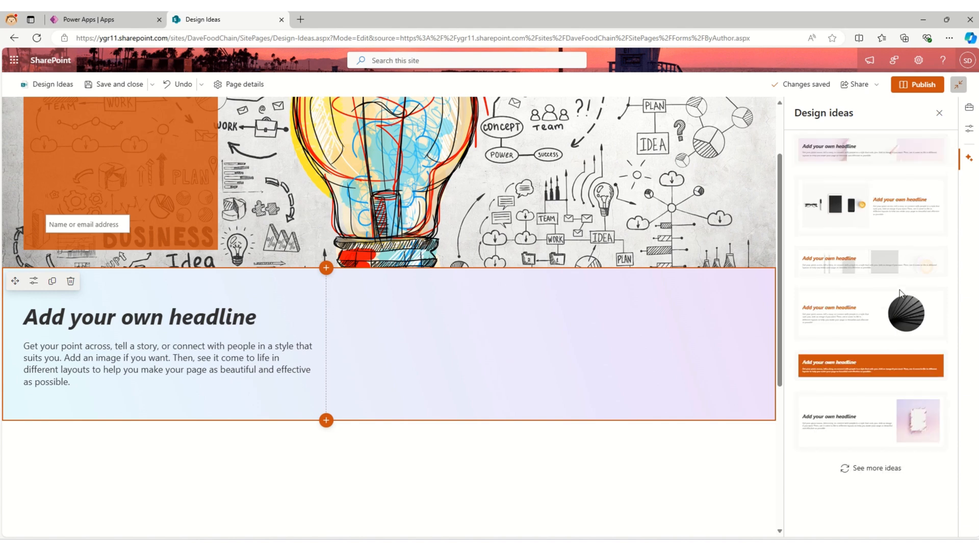
pyautogui.click(911, 413)
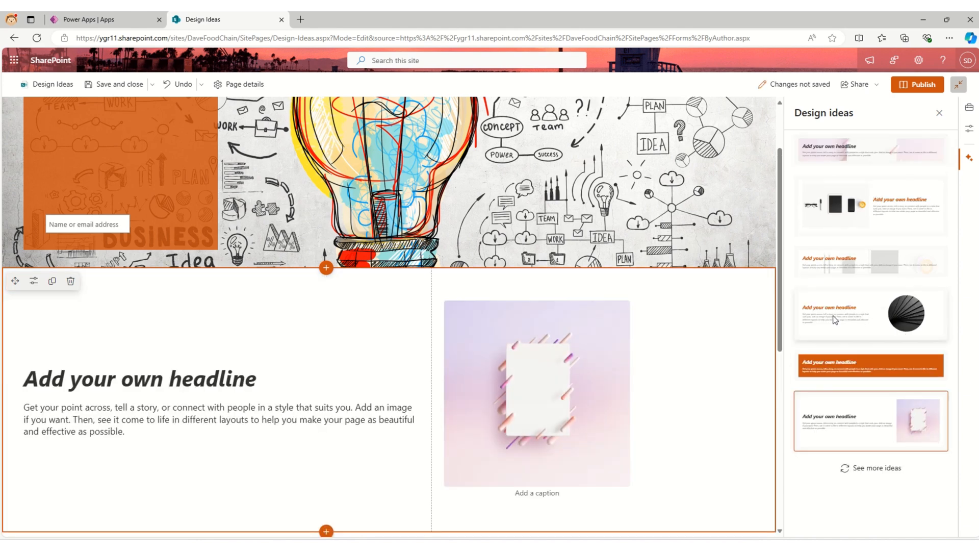
# Step: Replace the section's picture with the recent image of two hands holding a bunch of flowers
pyautogui.click(548, 396)
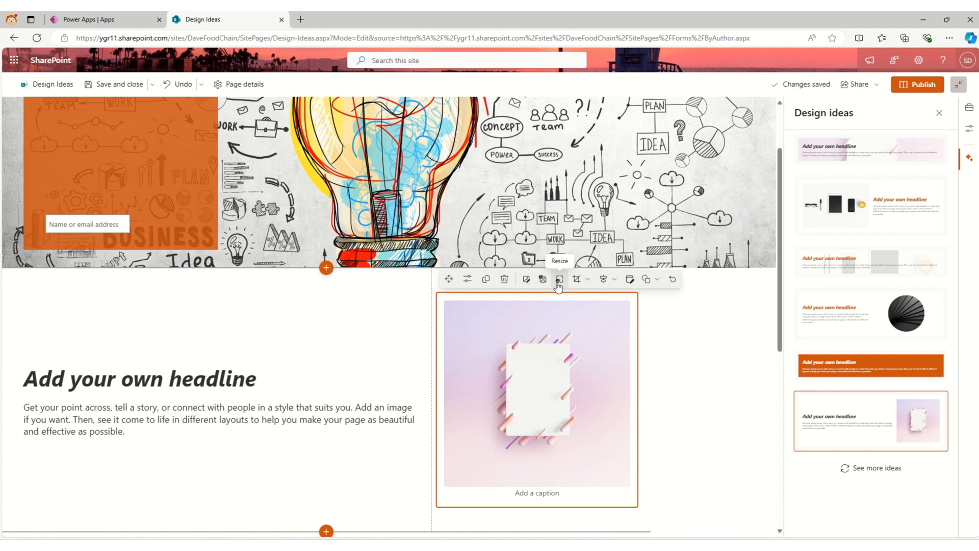
pyautogui.click(528, 280)
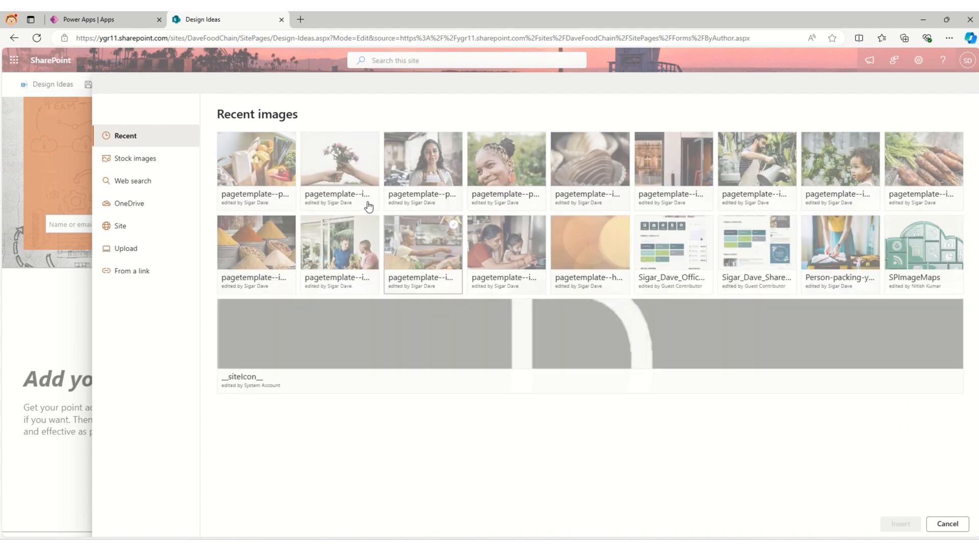
pyautogui.click(340, 193)
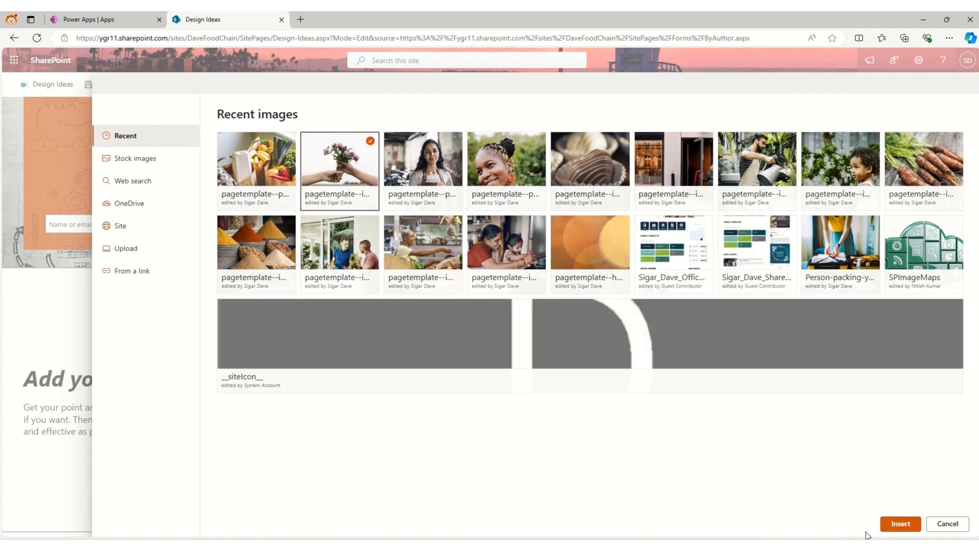
pyautogui.click(893, 525)
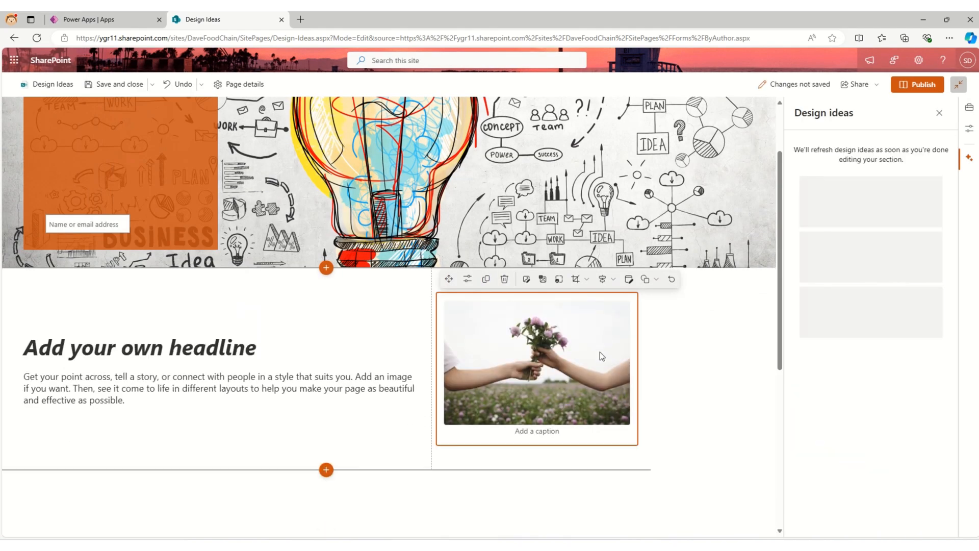
# Step: Caption the flower picture "A girl with Flower"
pyautogui.click(539, 431)
pyautogui.write('A girl wi')
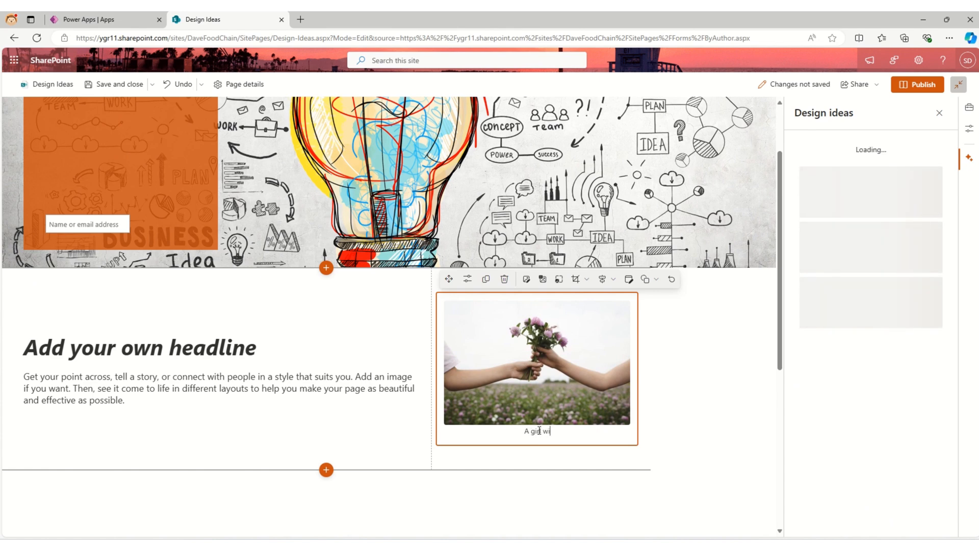
pyautogui.write('th Flower')
pyautogui.click(673, 306)
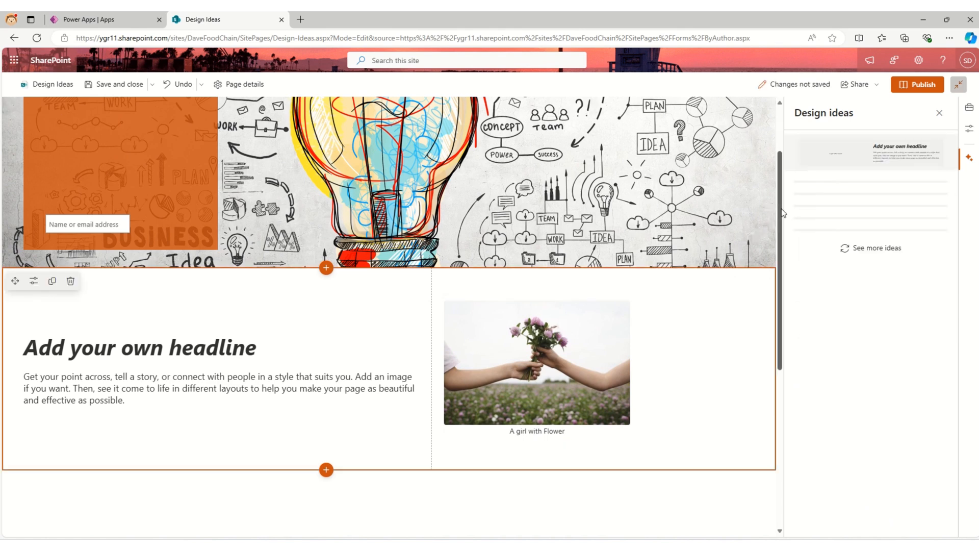
# Step: Try the design ideas for the captioned section and apply the pink background with the orange headline and rectangular flower picture
pyautogui.scroll(-5, 772, 317)
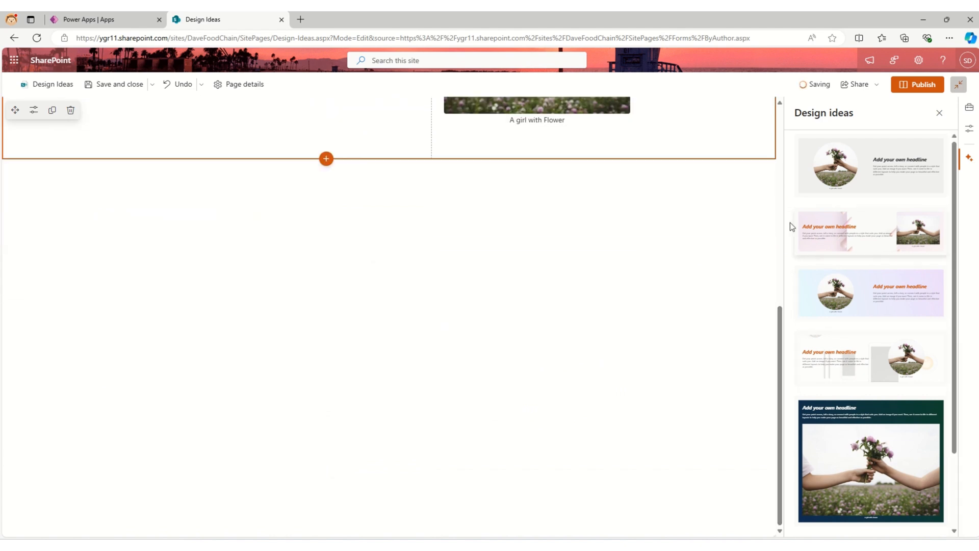
pyautogui.click(877, 194)
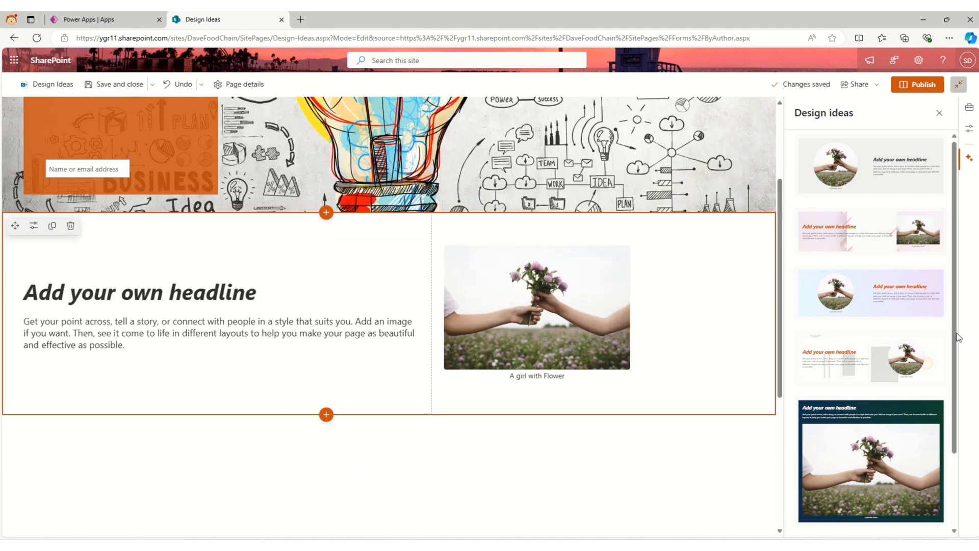
pyautogui.click(917, 363)
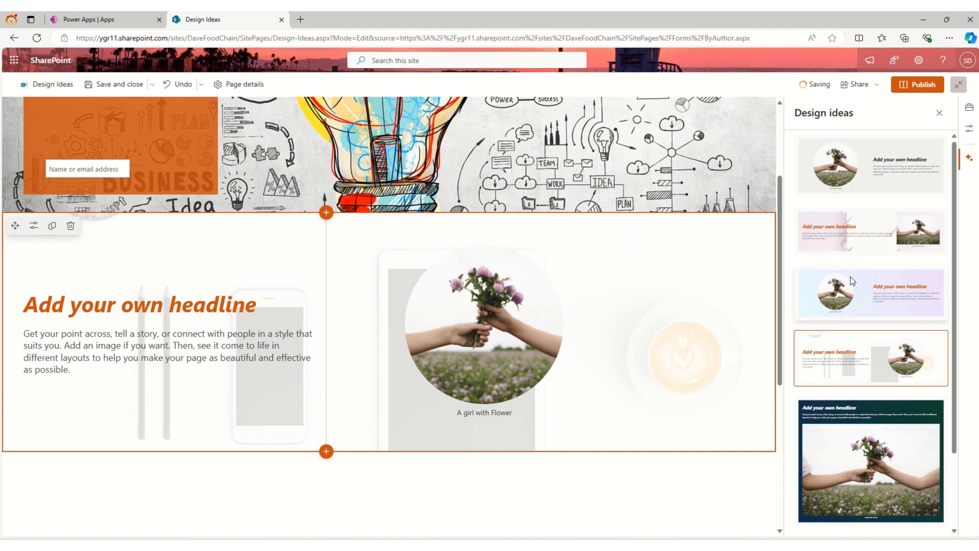
pyautogui.click(869, 241)
pyautogui.click(906, 180)
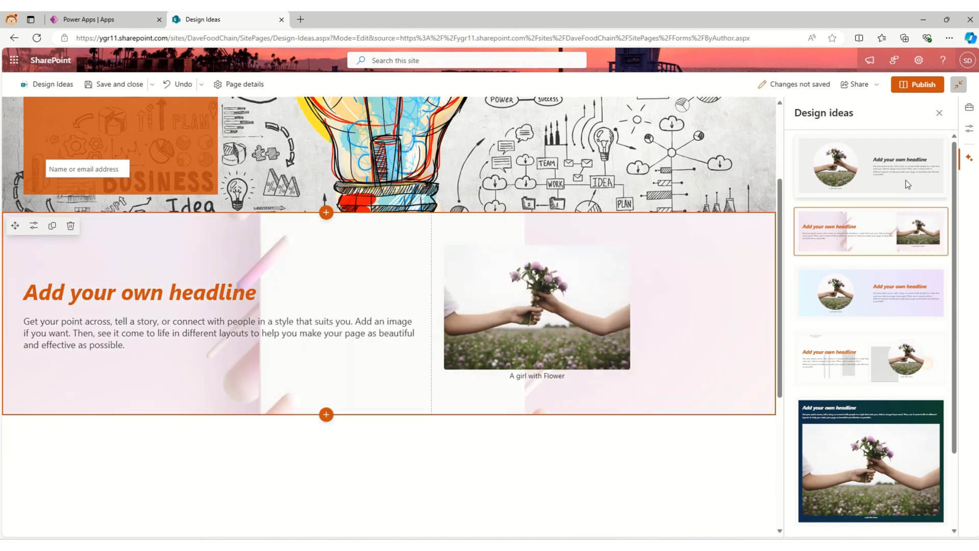
pyautogui.click(884, 248)
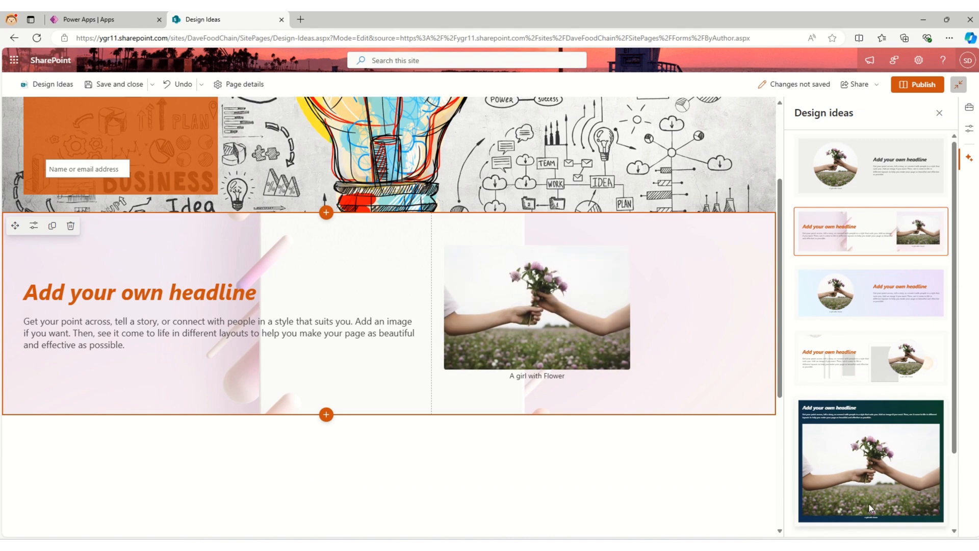
# Step: Try further design ideas for the flower section, including the blue-lavender gradient, and reapply the pink background with the rectangular picture
pyautogui.scroll(-2, 868, 503)
pyautogui.click(873, 484)
pyautogui.click(877, 276)
pyautogui.click(872, 199)
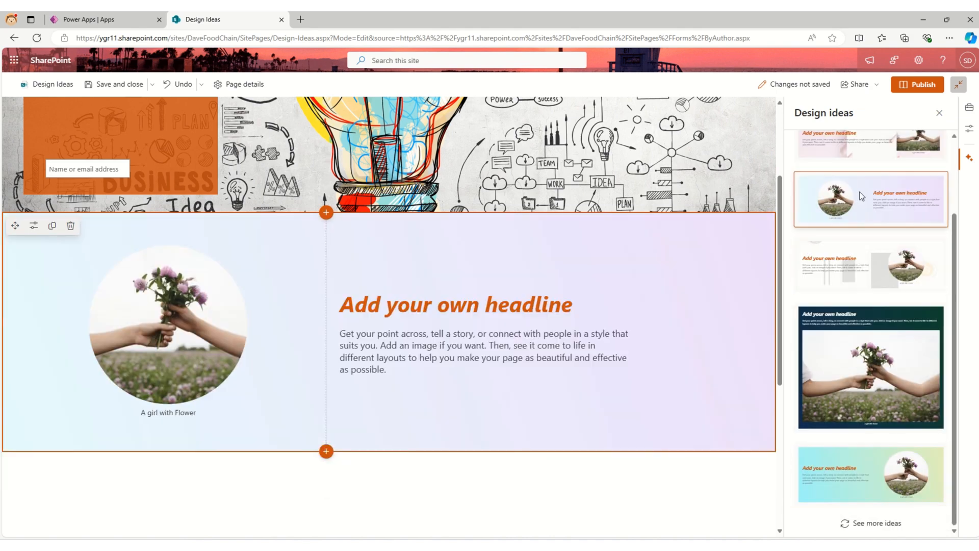
pyautogui.click(872, 146)
pyautogui.scroll(-5, 508, 399)
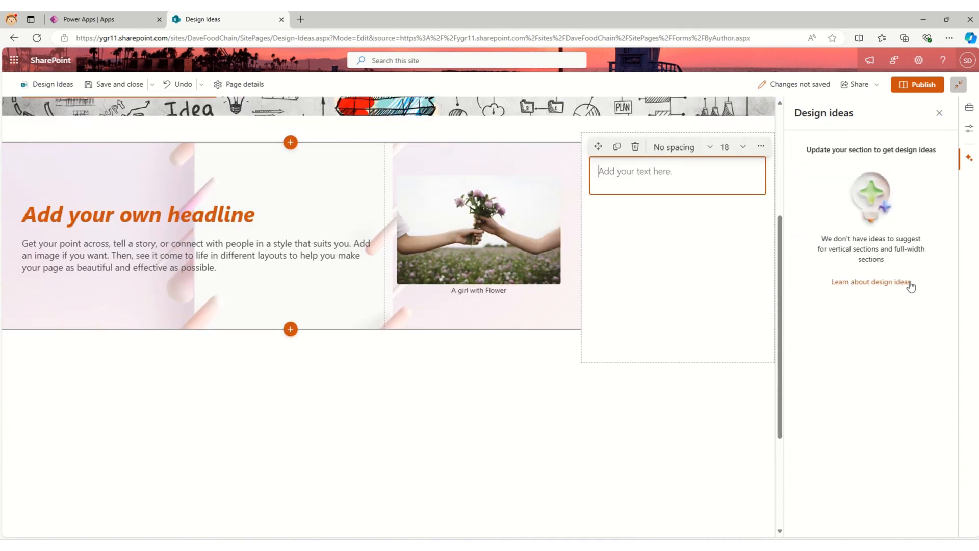
# Step: Open the help article about section design ideas and read how to see and apply them
pyautogui.click(875, 284)
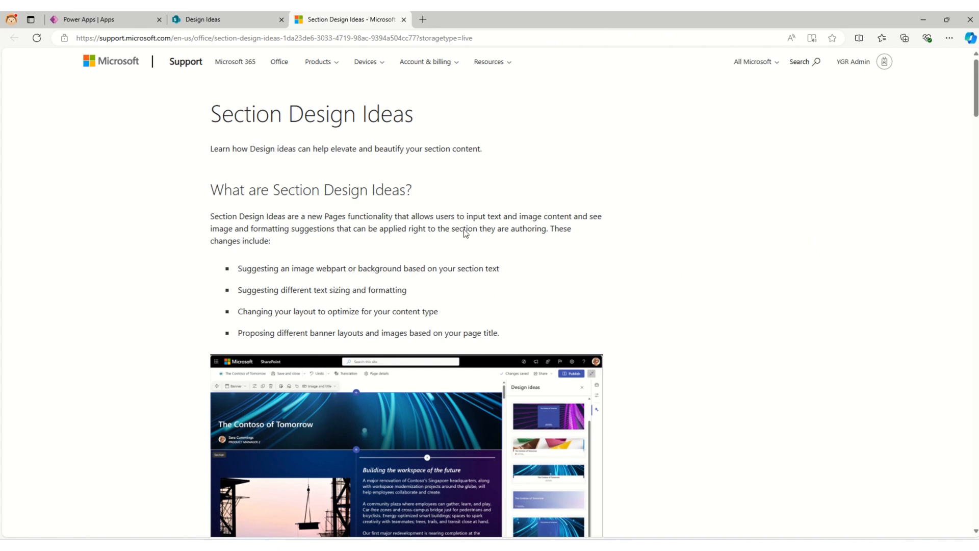
pyautogui.scroll(-8, 465, 232)
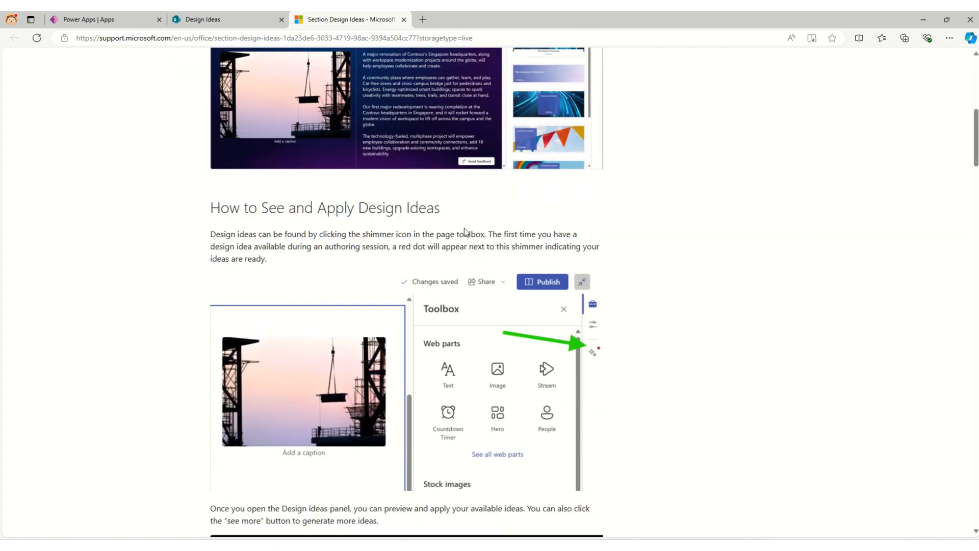
pyautogui.scroll(-8, 465, 232)
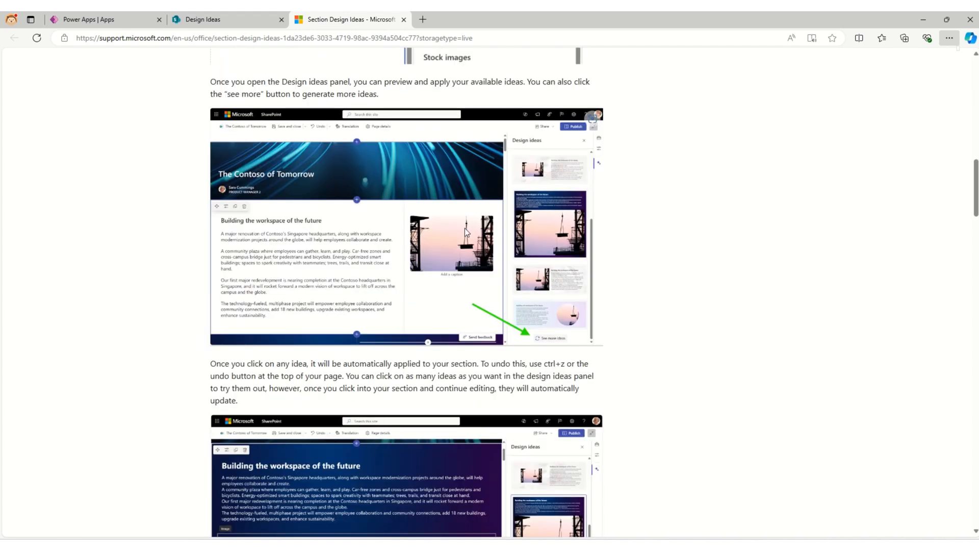
pyautogui.scroll(-6, 465, 228)
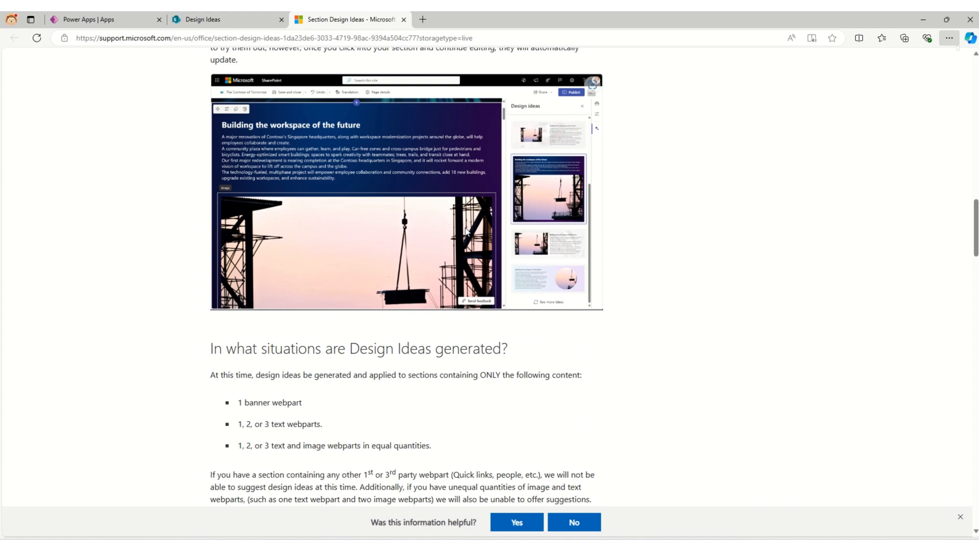
# Step: Examine in the article which section contents design ideas are generated for: banner, text, and equal numbers of text and image web parts
pyautogui.scroll(-3, 467, 231)
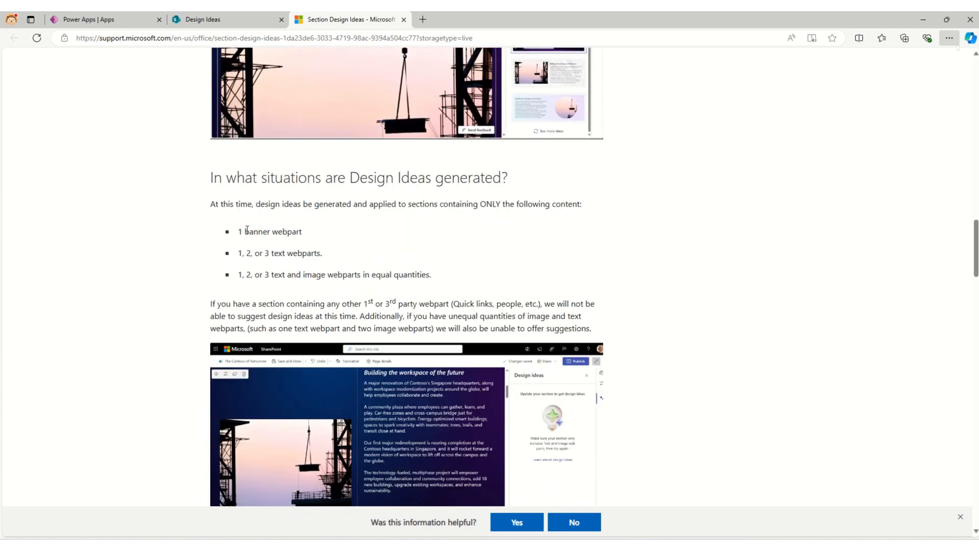
pyautogui.moveTo(236, 235); pyautogui.dragTo(315, 236)
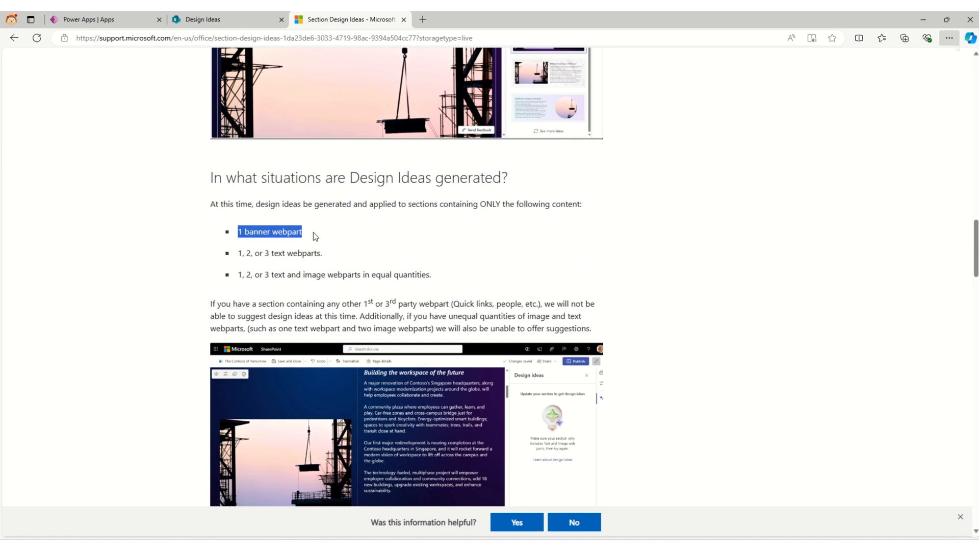
pyautogui.click(275, 275)
pyautogui.moveTo(238, 253); pyautogui.dragTo(336, 260)
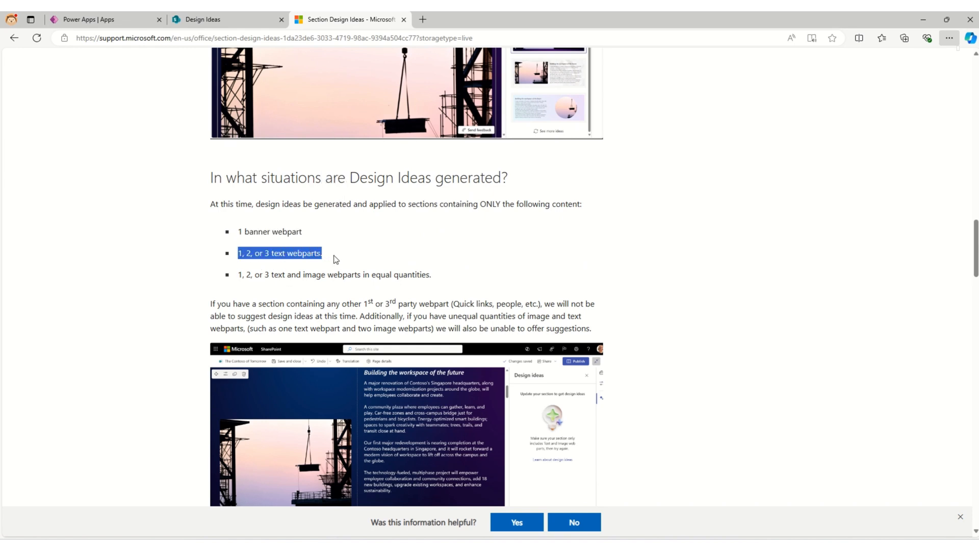
pyautogui.moveTo(243, 275); pyautogui.dragTo(475, 274)
pyautogui.click(398, 283)
pyautogui.scroll(-5, 399, 280)
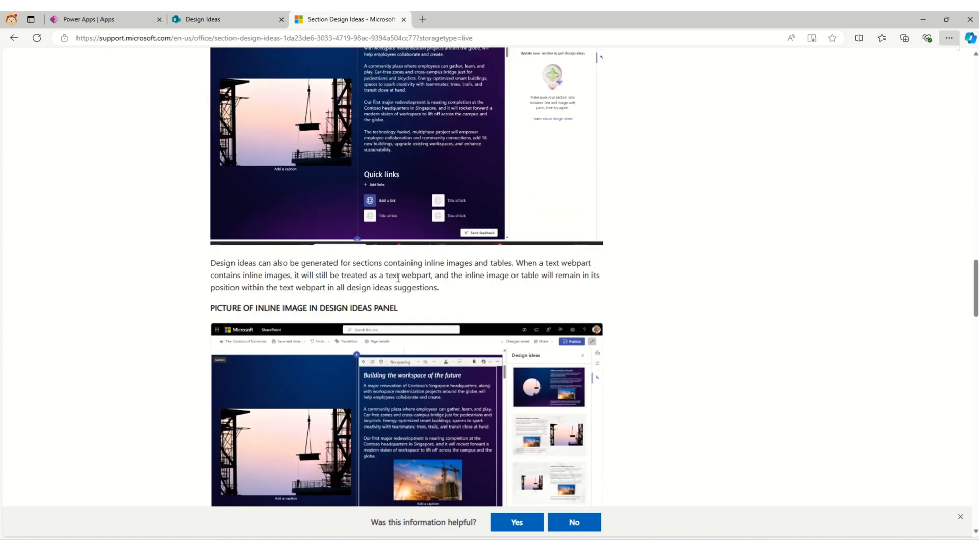
# Step: Return to the Design Ideas page and delete the vertical section holding the empty text web part
pyautogui.click(210, 19)
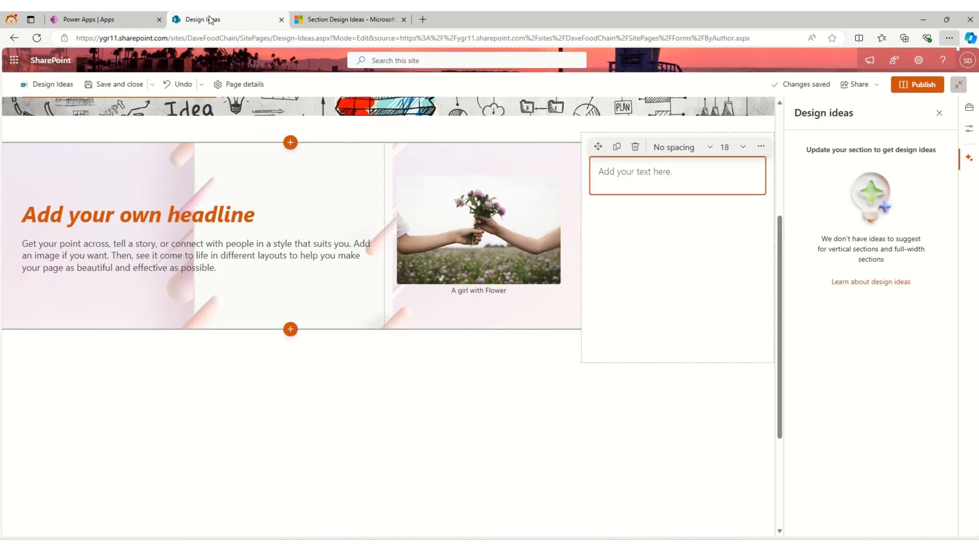
pyautogui.click(668, 240)
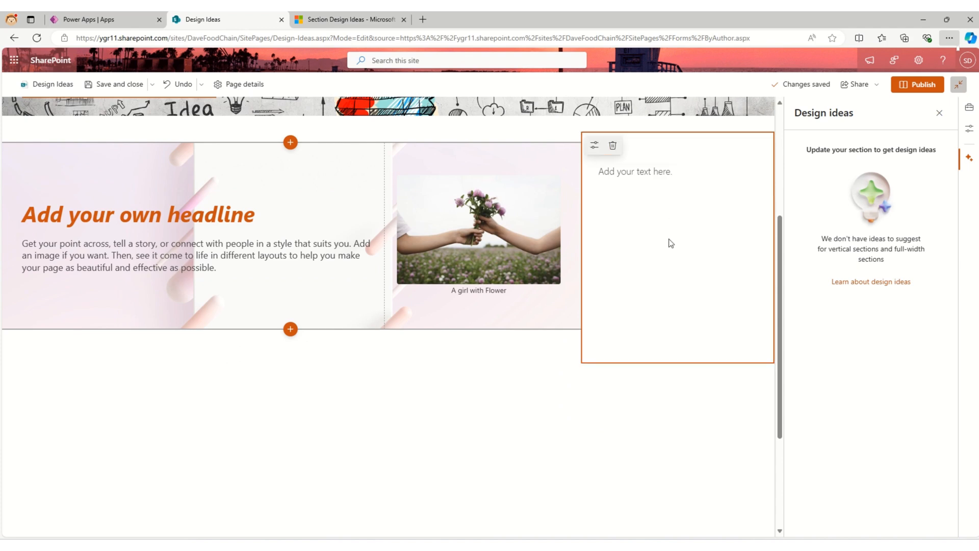
pyautogui.click(611, 145)
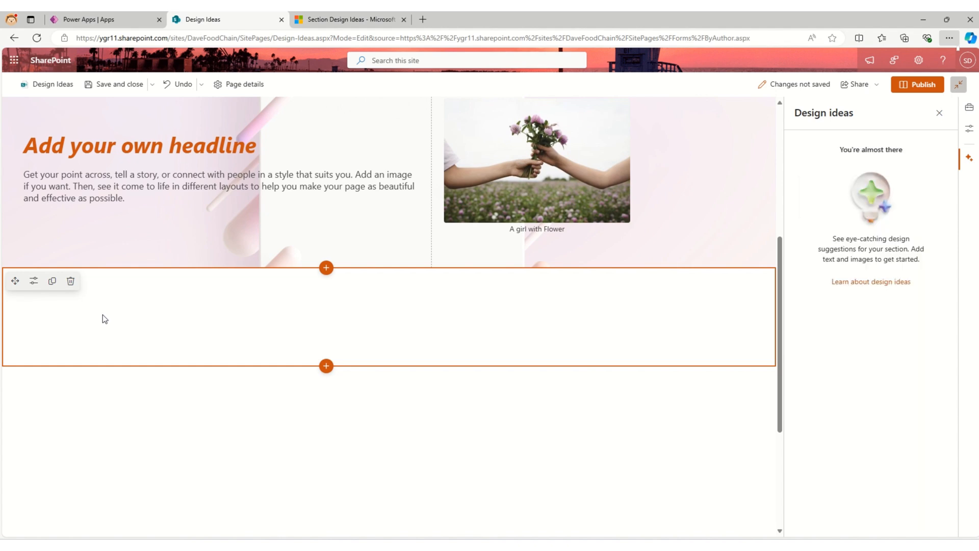
# Step: Give the new one-column section the grey leaf-shadow background and add a Text web part to it
pyautogui.click(34, 281)
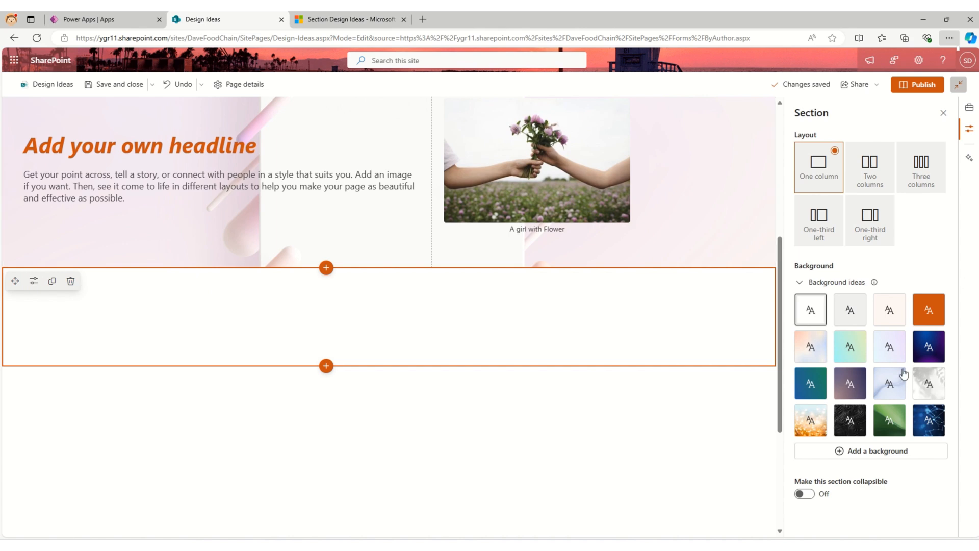
pyautogui.click(927, 390)
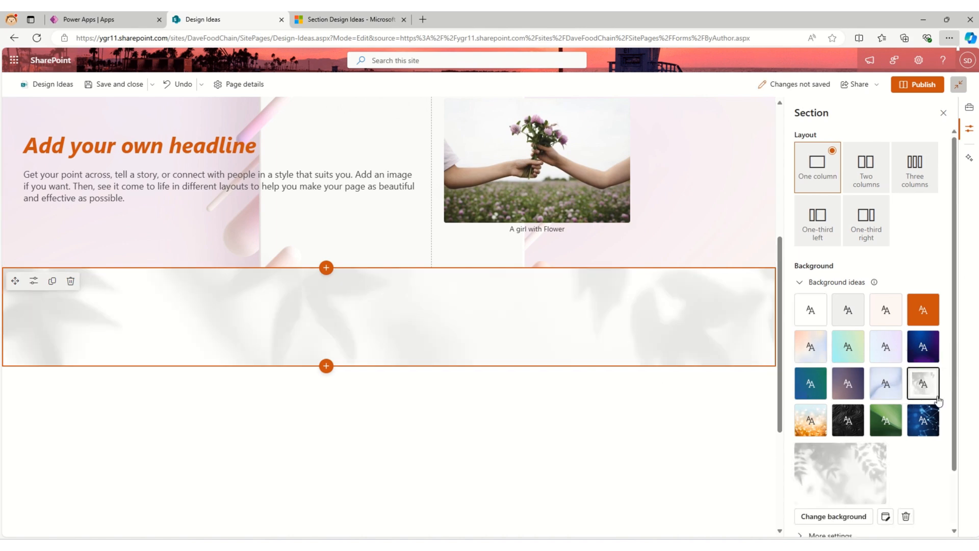
pyautogui.click(327, 283)
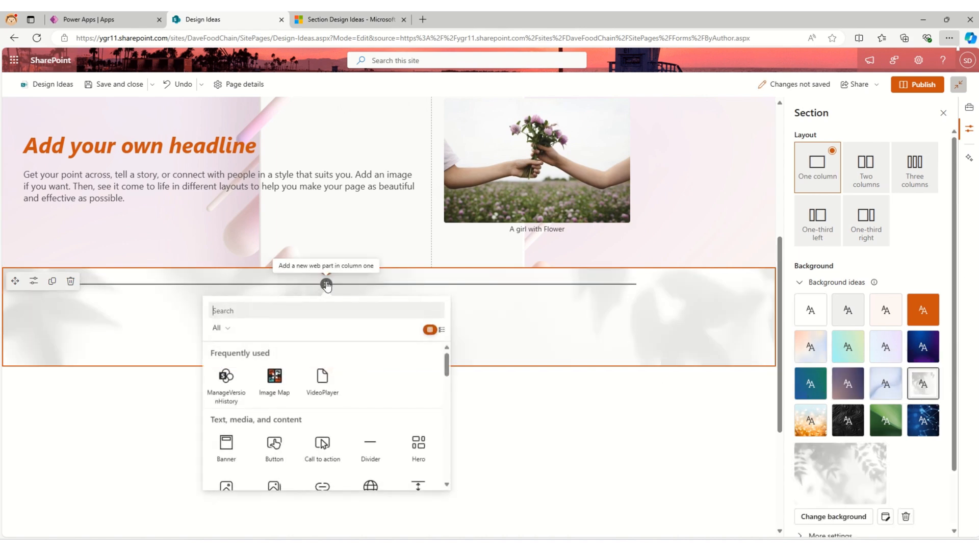
pyautogui.write('text')
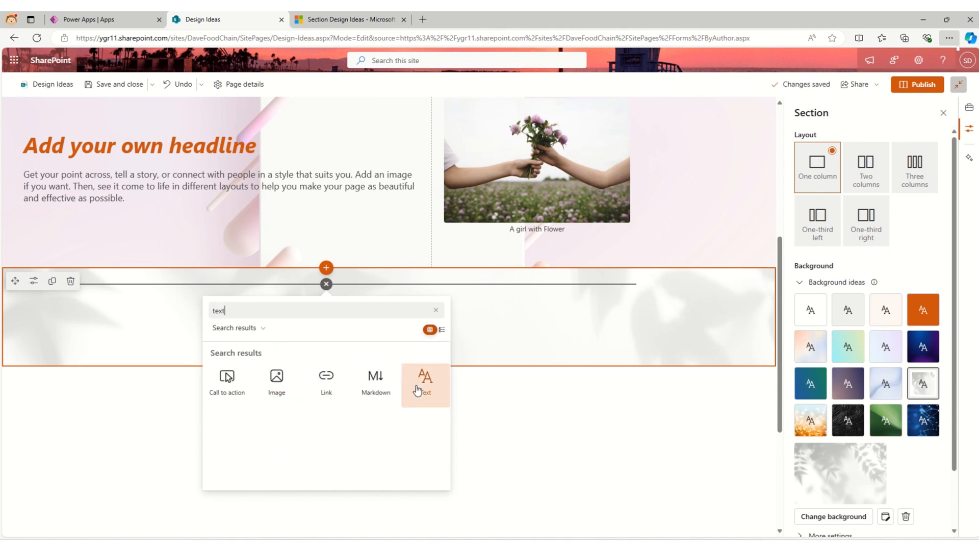
pyautogui.click(418, 390)
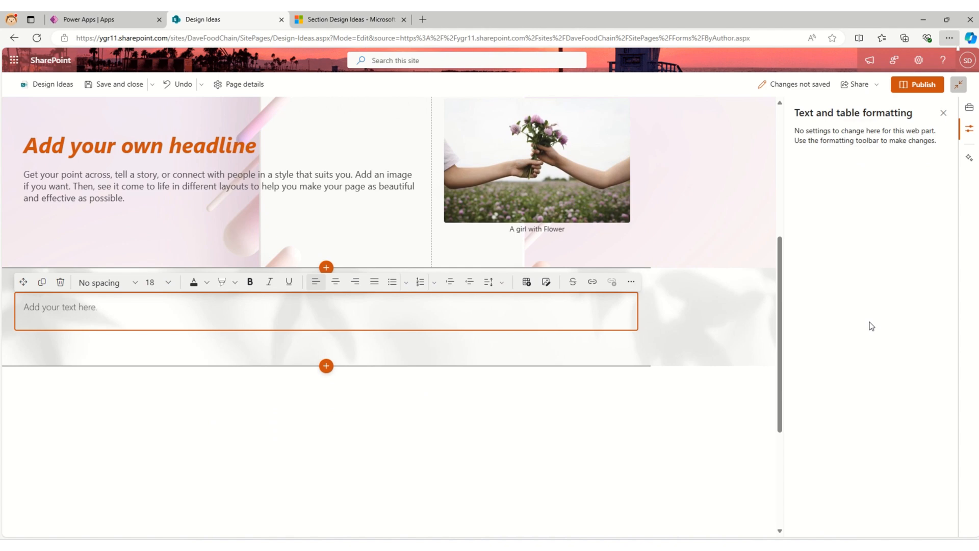
# Step: Apply the design idea with the leaf-shadow background and bold italic headline to the new text section
pyautogui.click(591, 350)
pyautogui.click(564, 325)
pyautogui.click(969, 158)
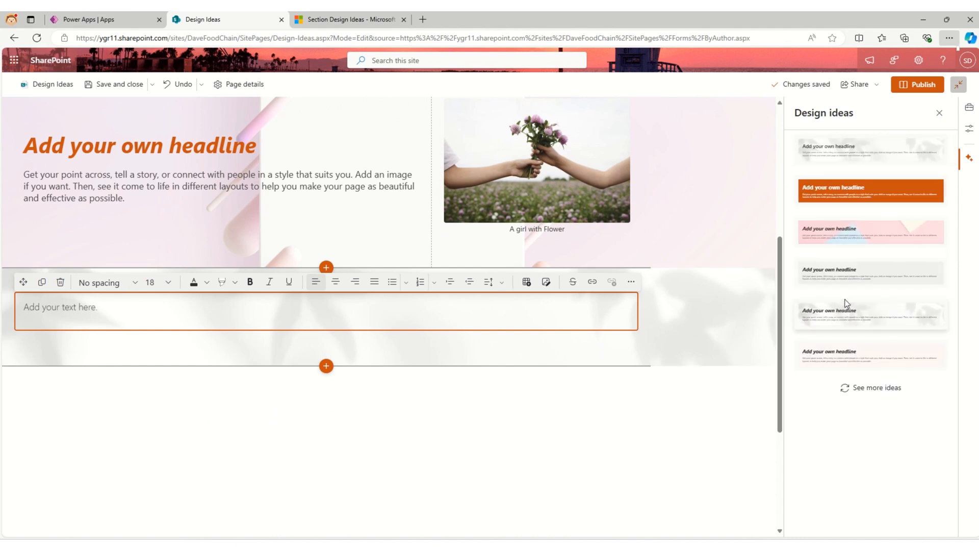
pyautogui.click(850, 313)
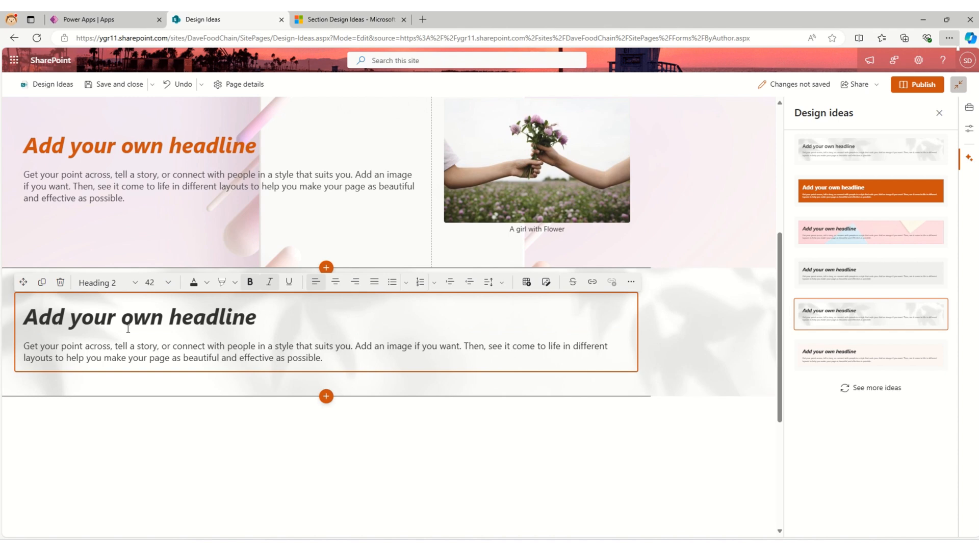
# Step: Replace all the placeholder text in the leaf-shadow section with "Test Header"
pyautogui.hotkey('ctrl', 'a')
pyautogui.write('T')
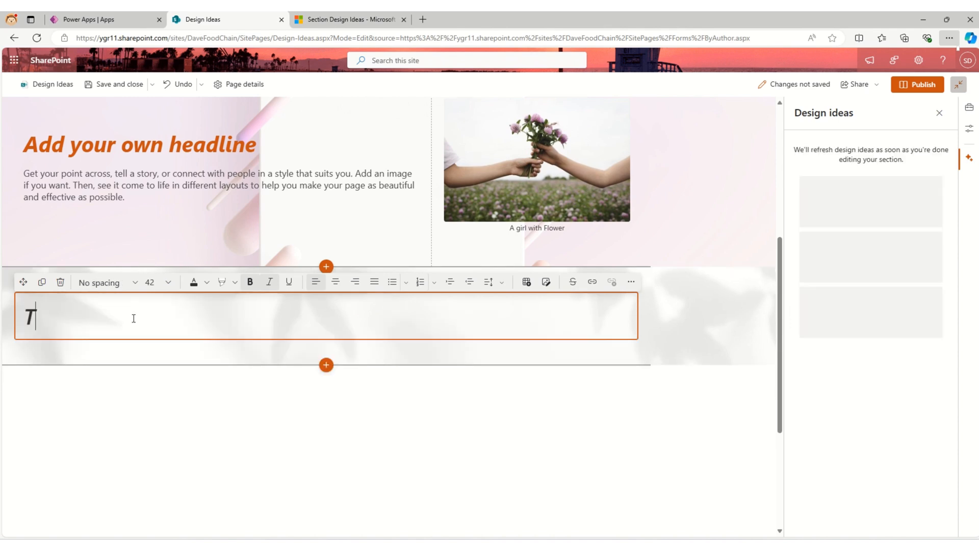
pyautogui.write('est Header')
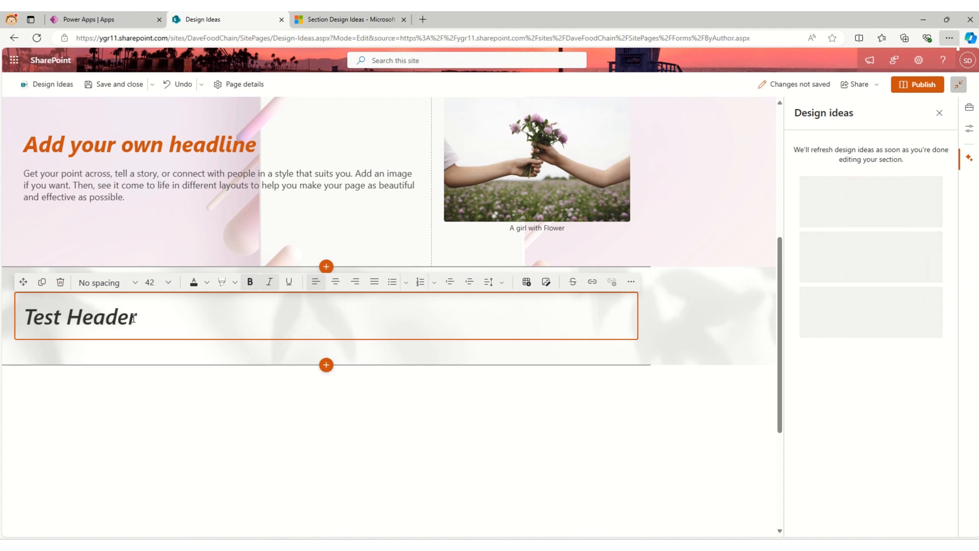
pyautogui.press('Return')
pyautogui.write('Lorem')
pyautogui.press('BackSpace')
pyautogui.press('BackSpace')
pyautogui.press('BackSpace')
pyautogui.press('BackSpace')
pyautogui.press('BackSpace')
pyautogui.press('BackSpace')
pyautogui.press('BackSpace')
# Step: Publish the page, dismiss the promotion options and look through the published page
pyautogui.click(931, 84)
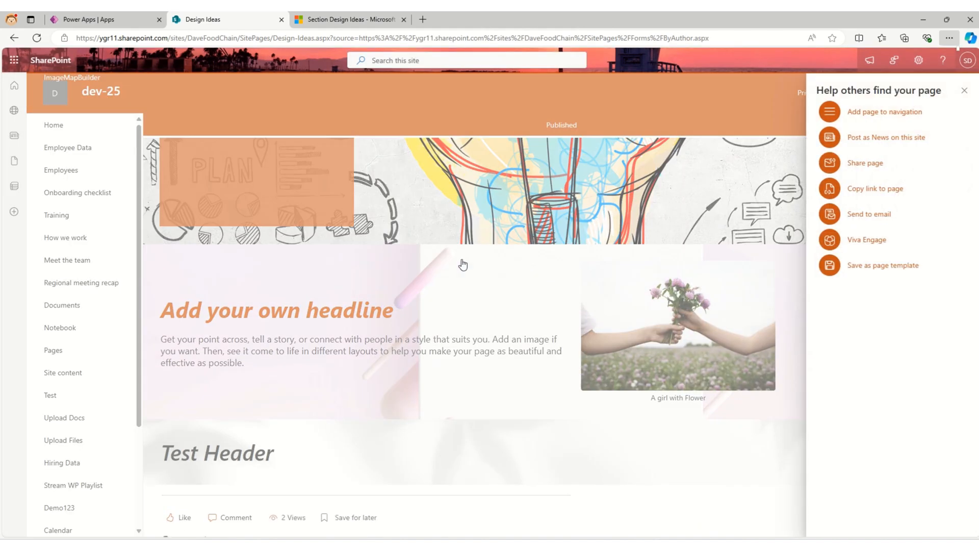
pyautogui.click(965, 91)
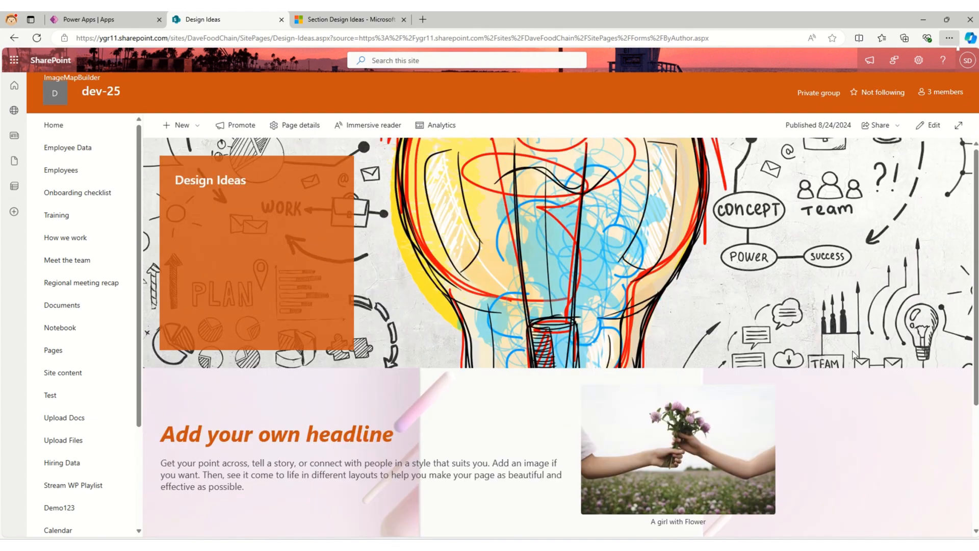
pyautogui.scroll(-4, 642, 368)
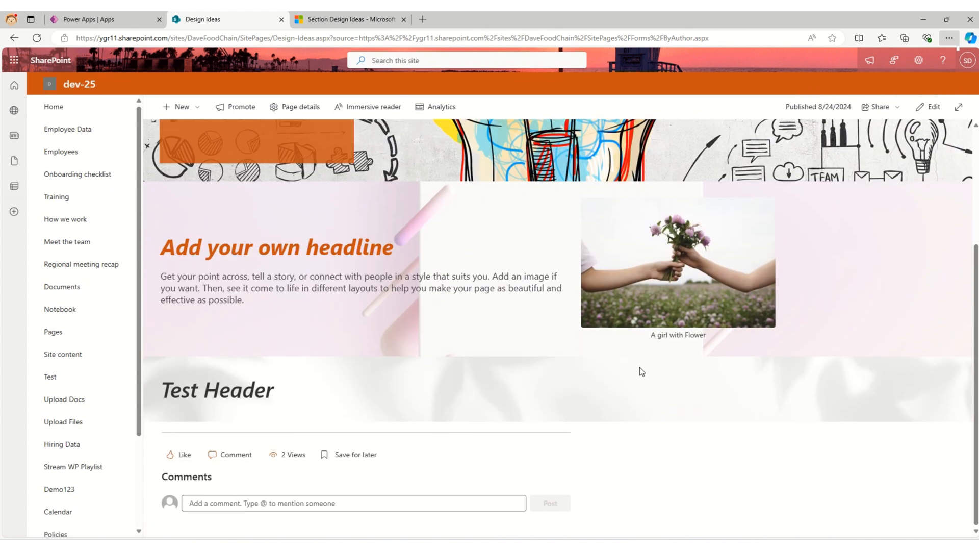